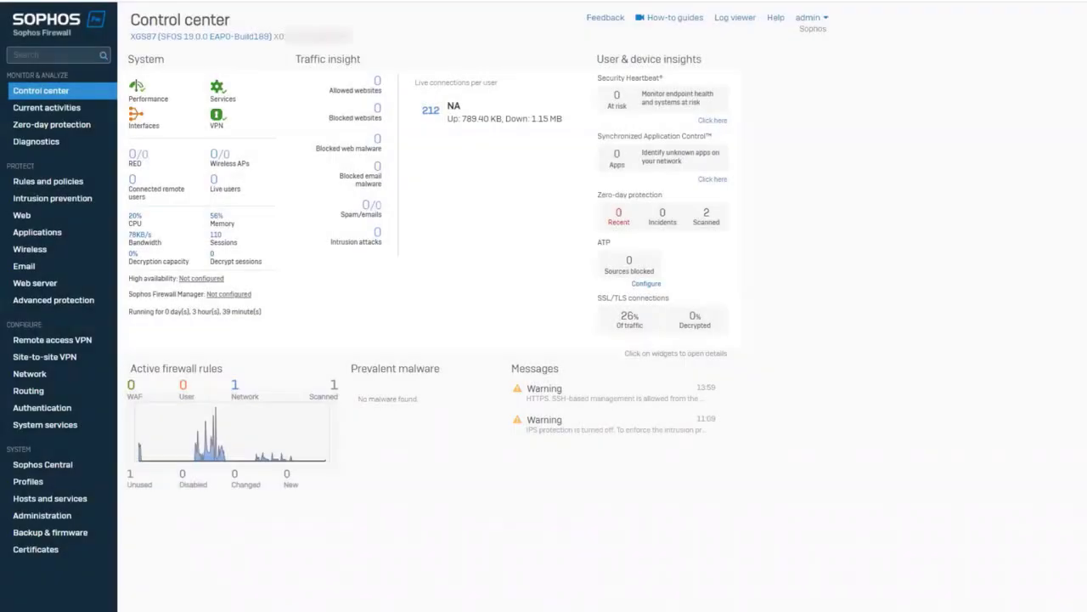
Start a new IPv4 SD-WAN route in the routing settings and name it demoSD-WAN
click(41, 393)
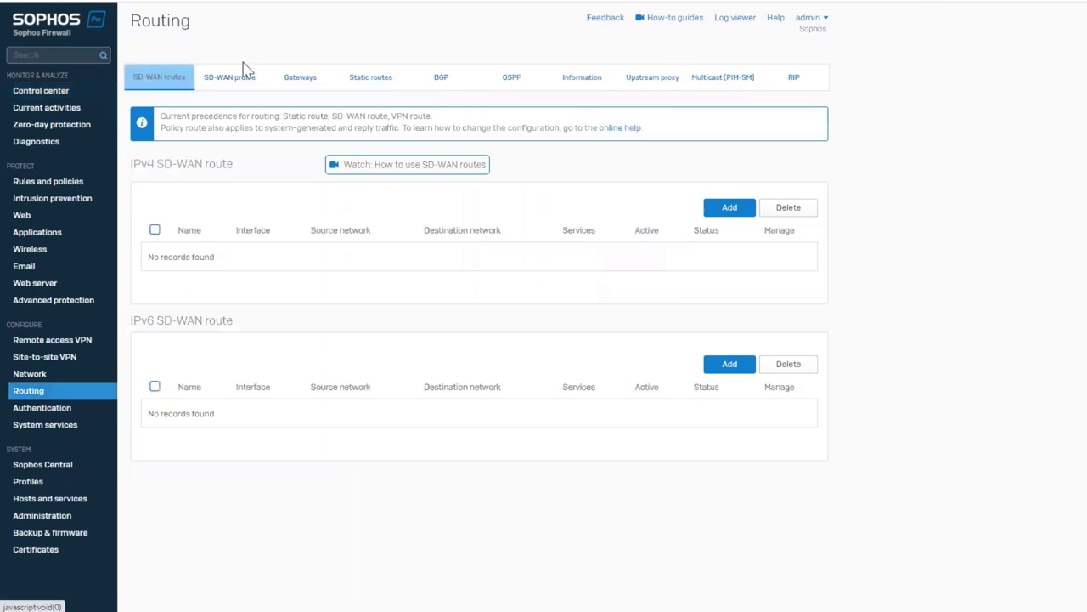
click(728, 211)
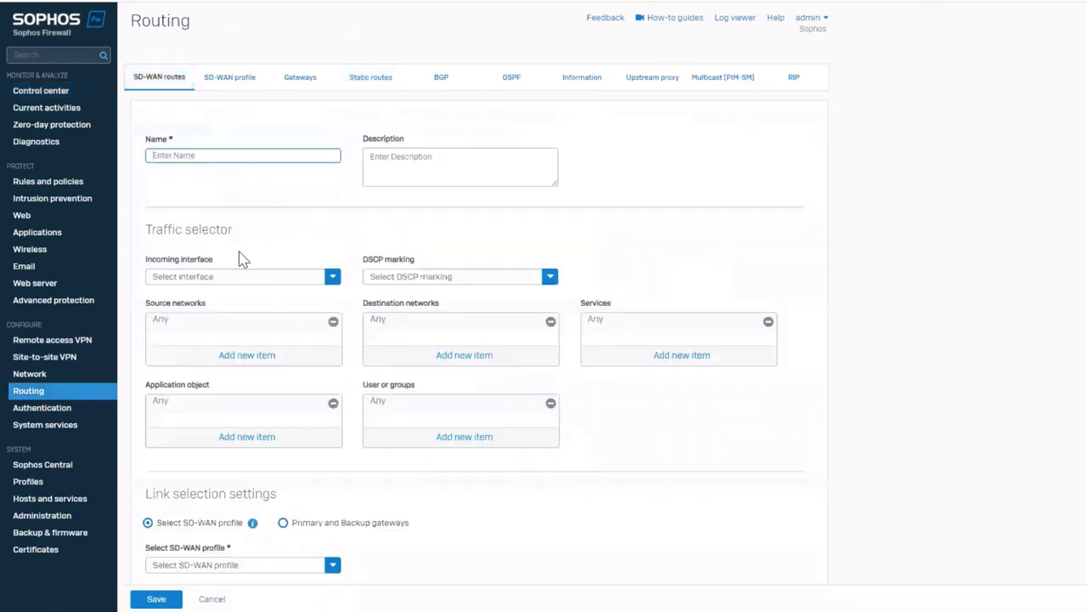
click(221, 158)
text(demoSD-WAN)
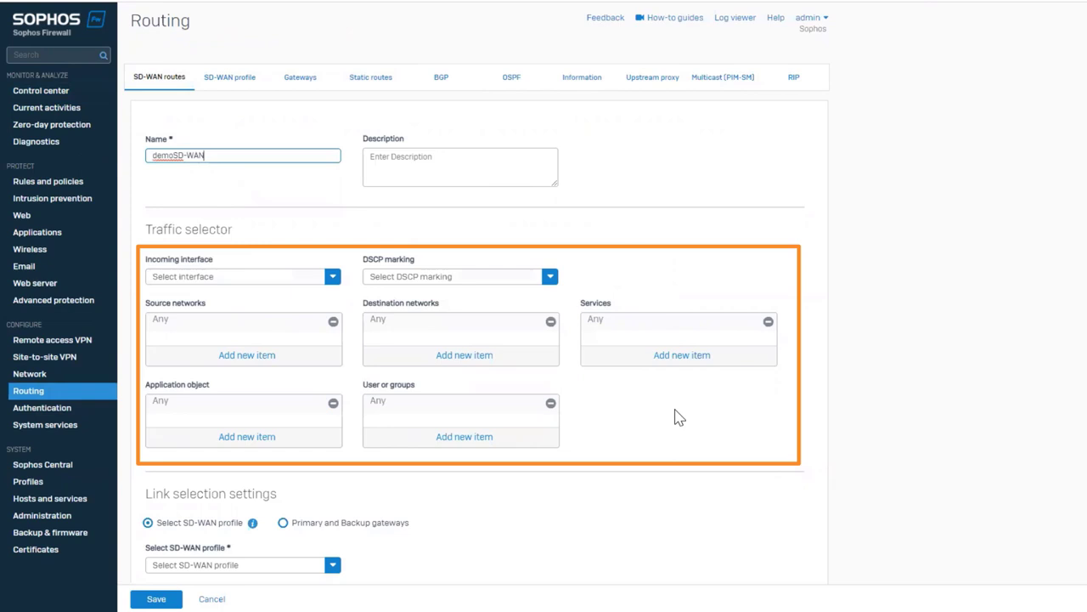
Set the route's link selection to use an SD-WAN profile and begin adding a new profile named SDWANDEMO
scroll(671, 414, down, 1)
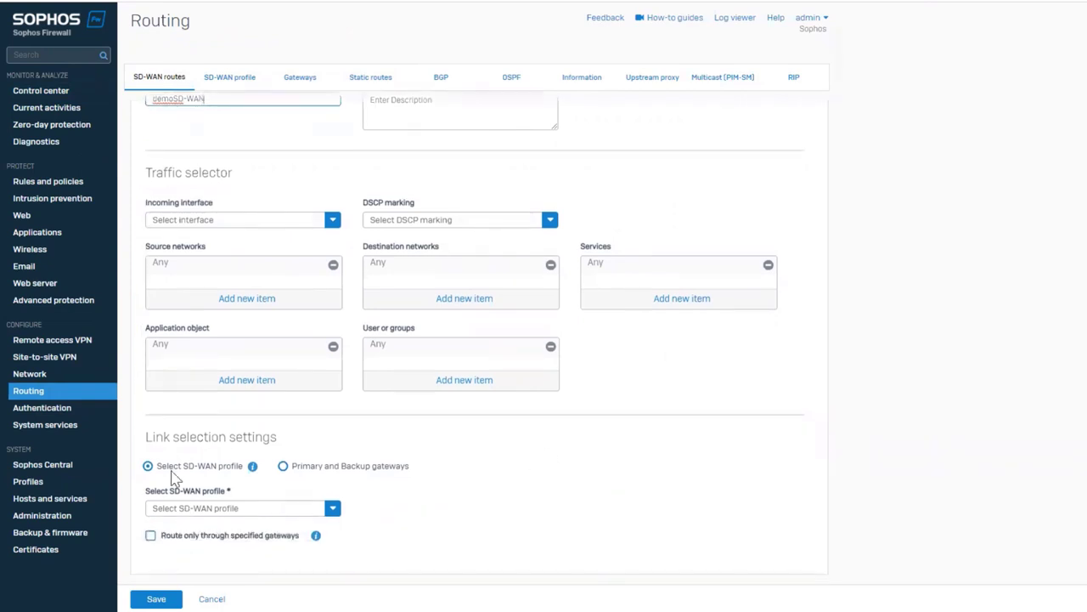
click(284, 467)
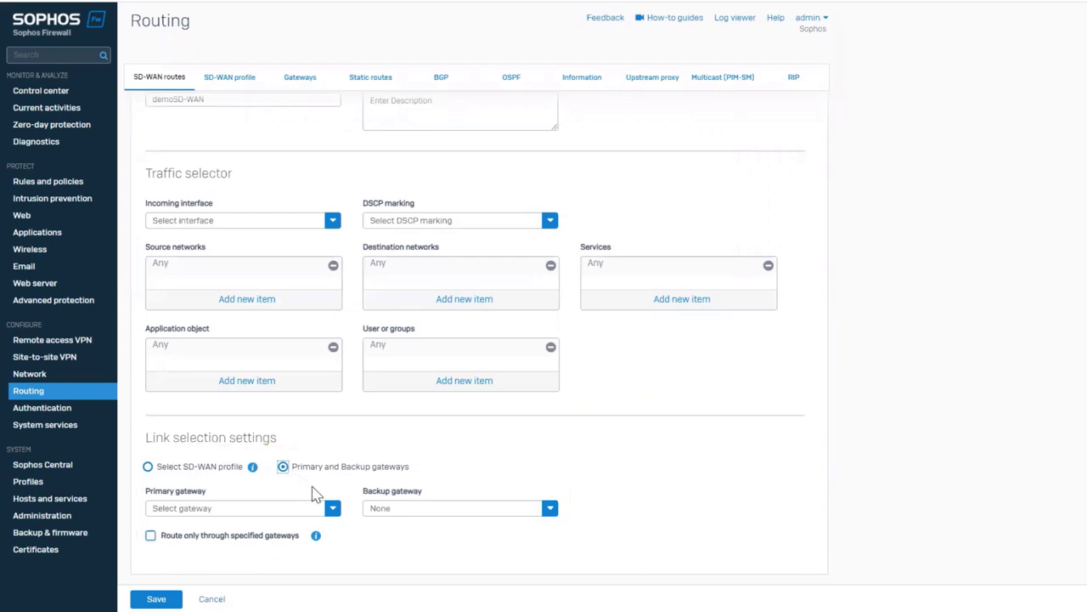
click(169, 474)
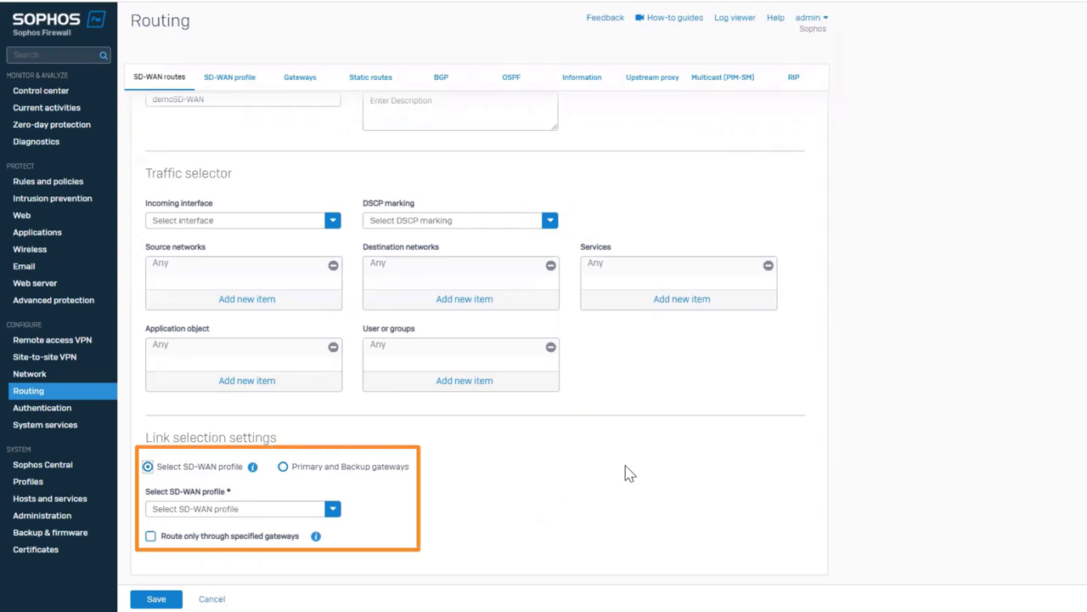
click(332, 508)
click(327, 535)
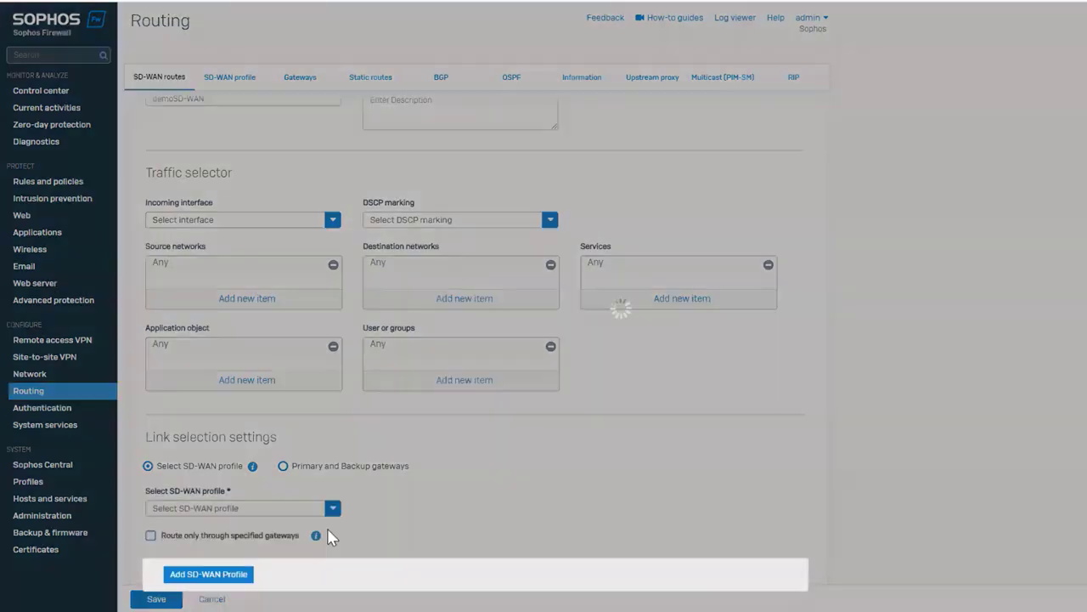
text(SDWAN_DEMO)
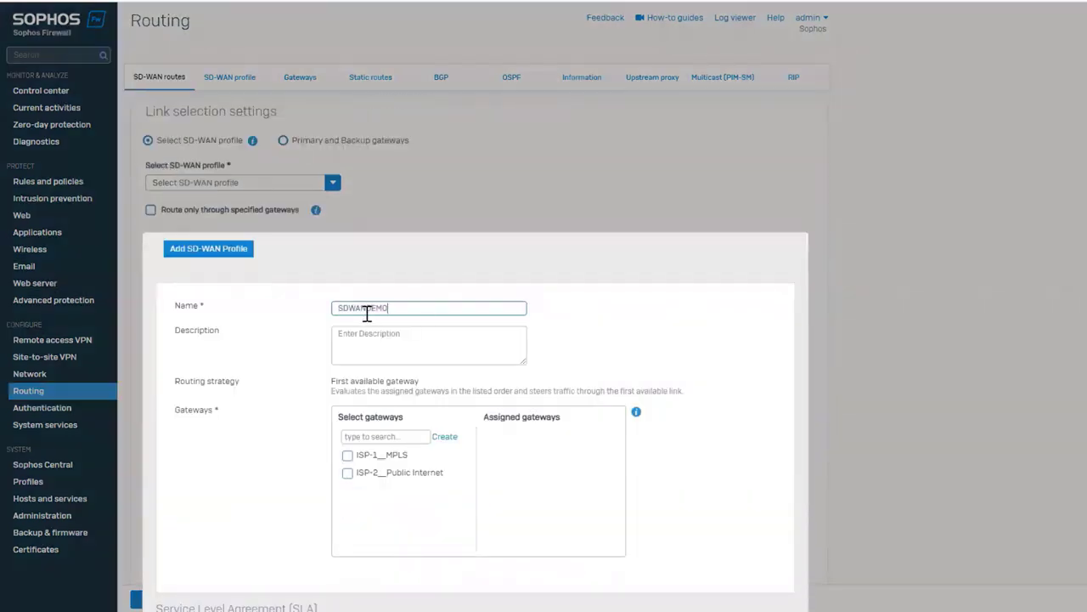
Assign gateways ISP-1__MPLS and ISP-2__Public Internet to the profile, placing ISP-2__Public Internet first in the order
scroll(400, 473, down, 1)
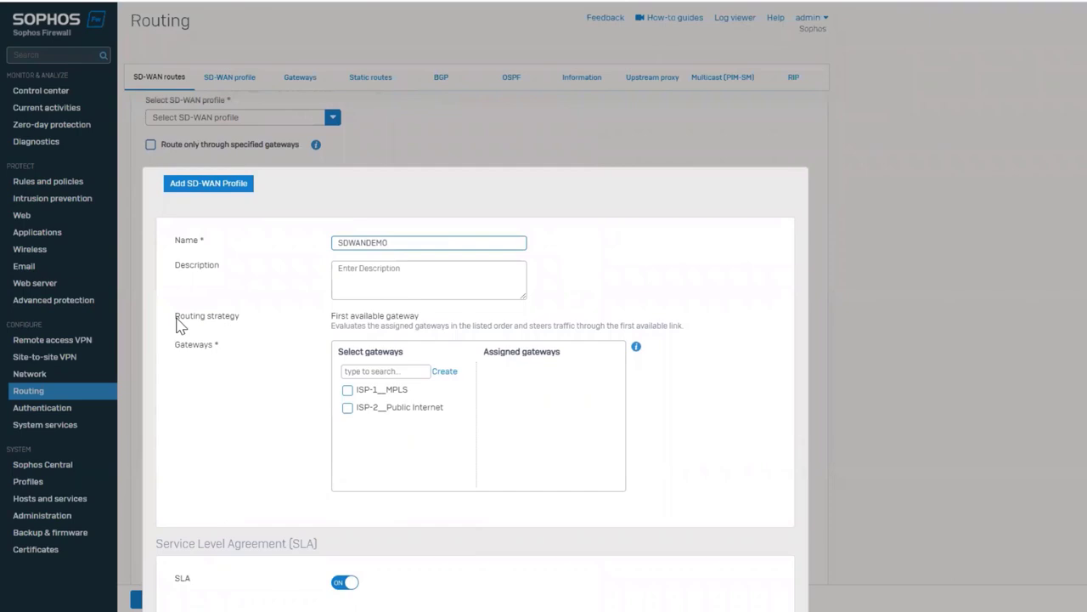
scroll(361, 318, down, 1)
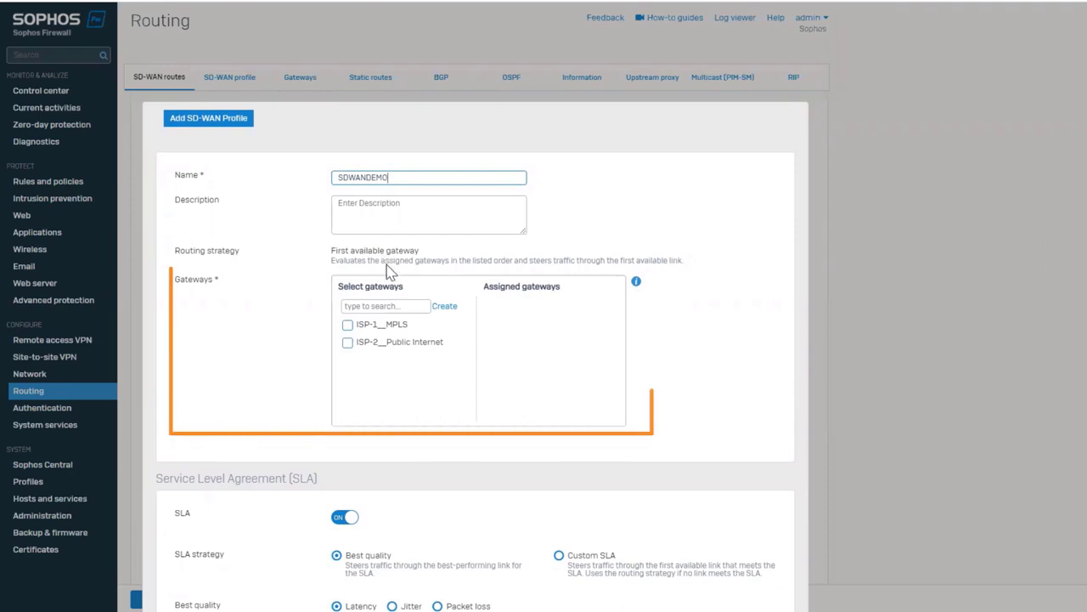
click(347, 326)
click(347, 343)
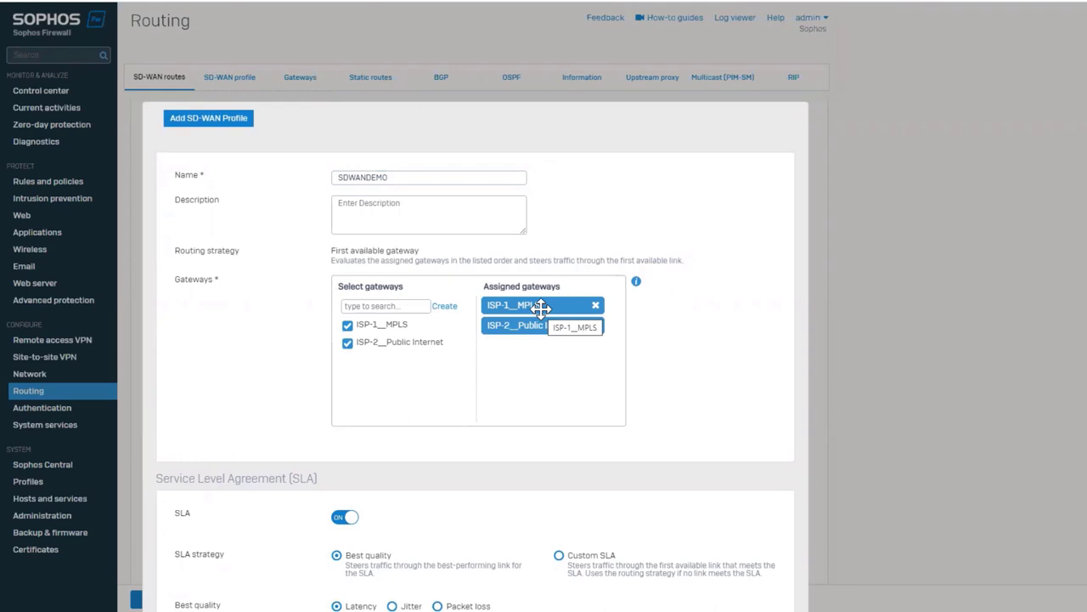
drag(540, 307, 550, 330)
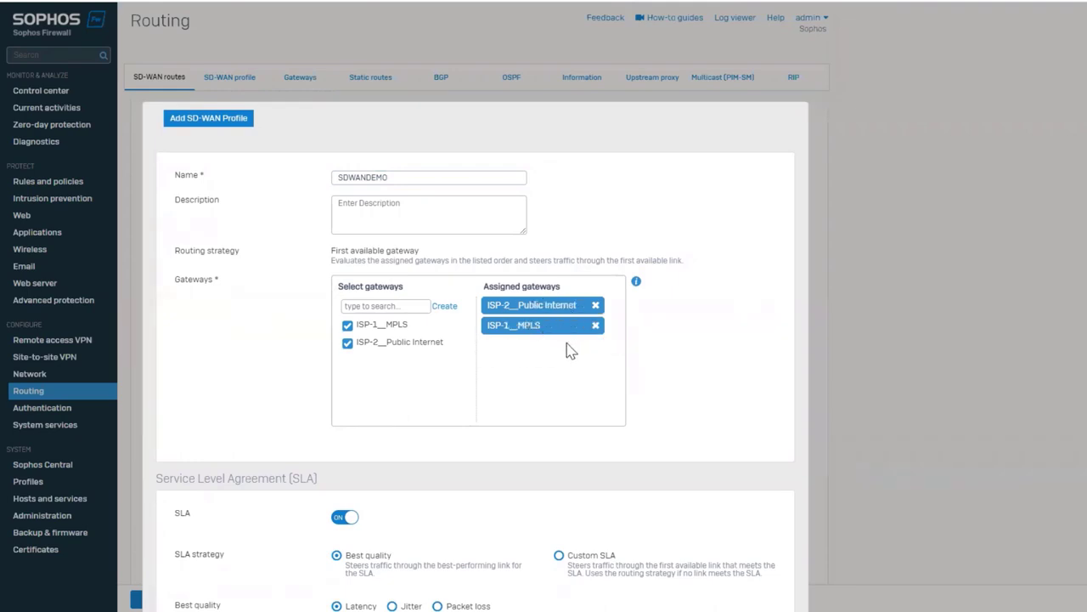
Set the profile's SLA strategy to Custom SLA
scroll(647, 339, down, 3)
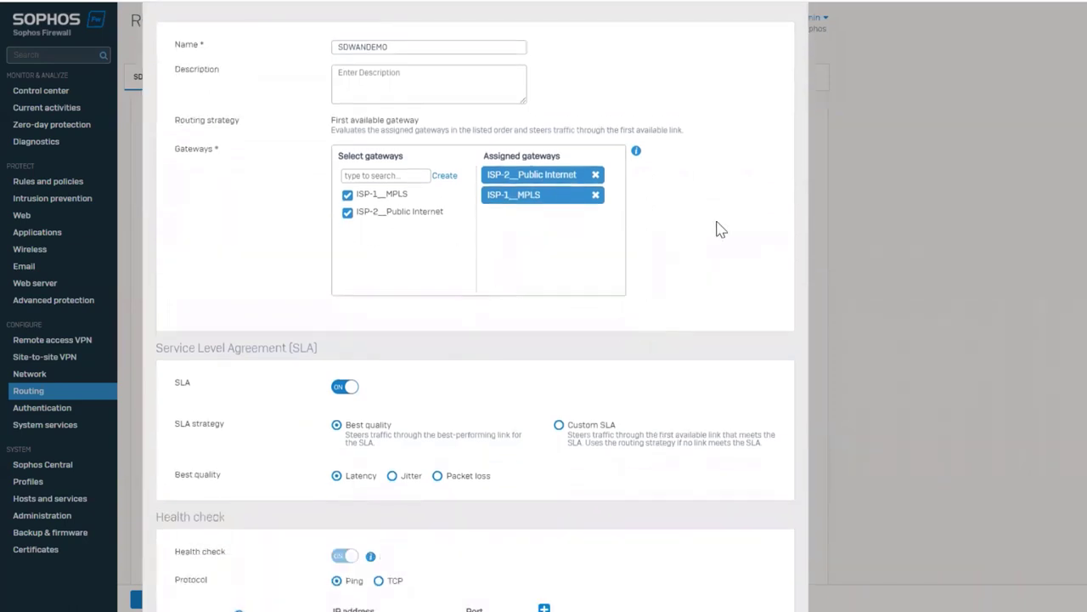
scroll(718, 229, down, 3)
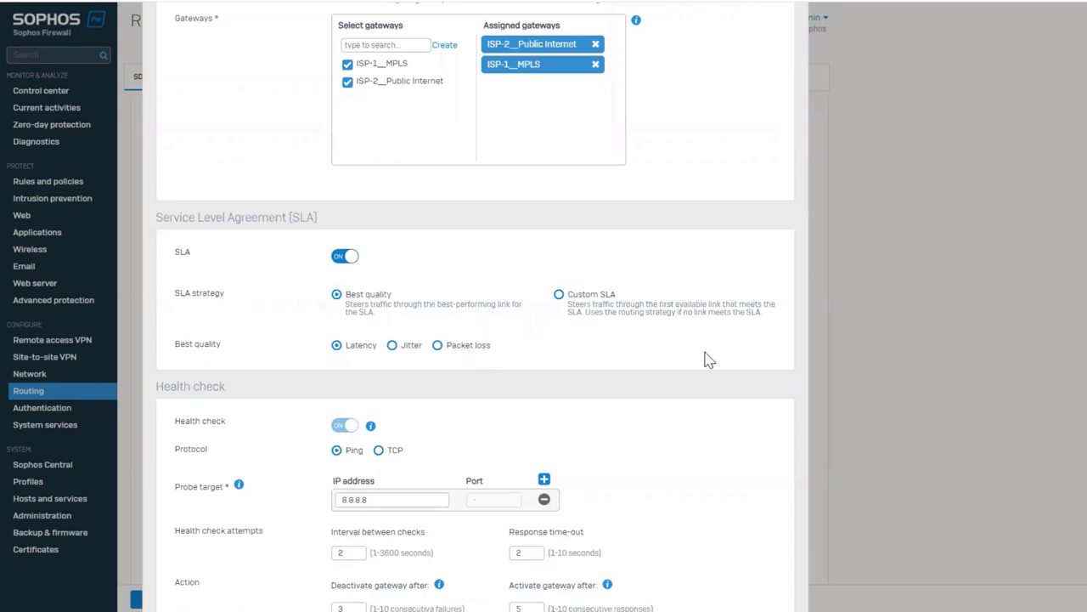
click(559, 296)
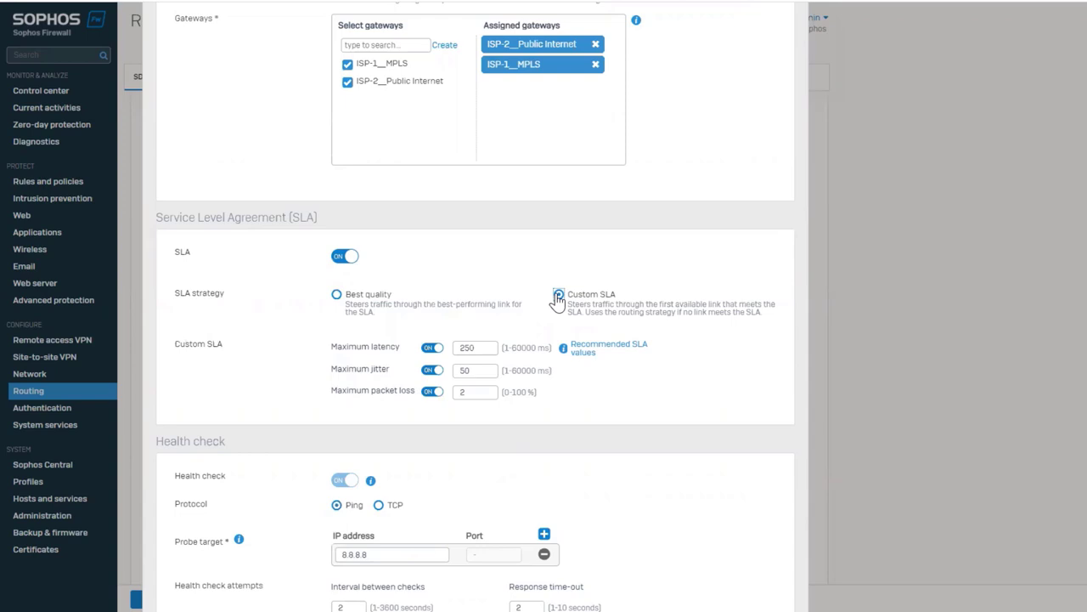
mouse_move(590, 348)
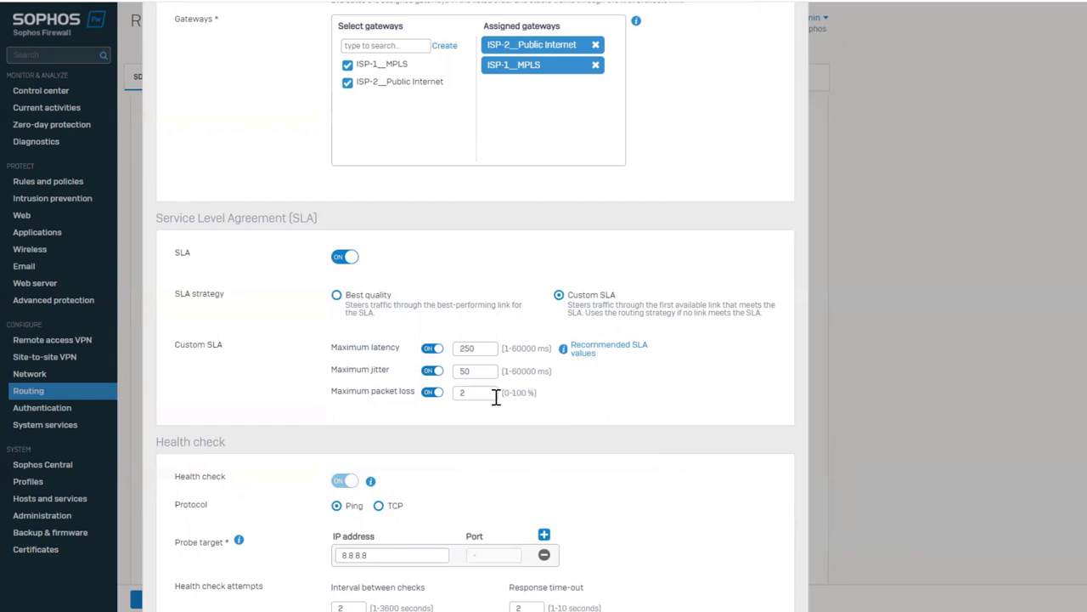
Keep 8.8.8.8 as the only health check probe target, and save the SD-WAN profile and the demoSD-WAN route
scroll(497, 396, down, 3)
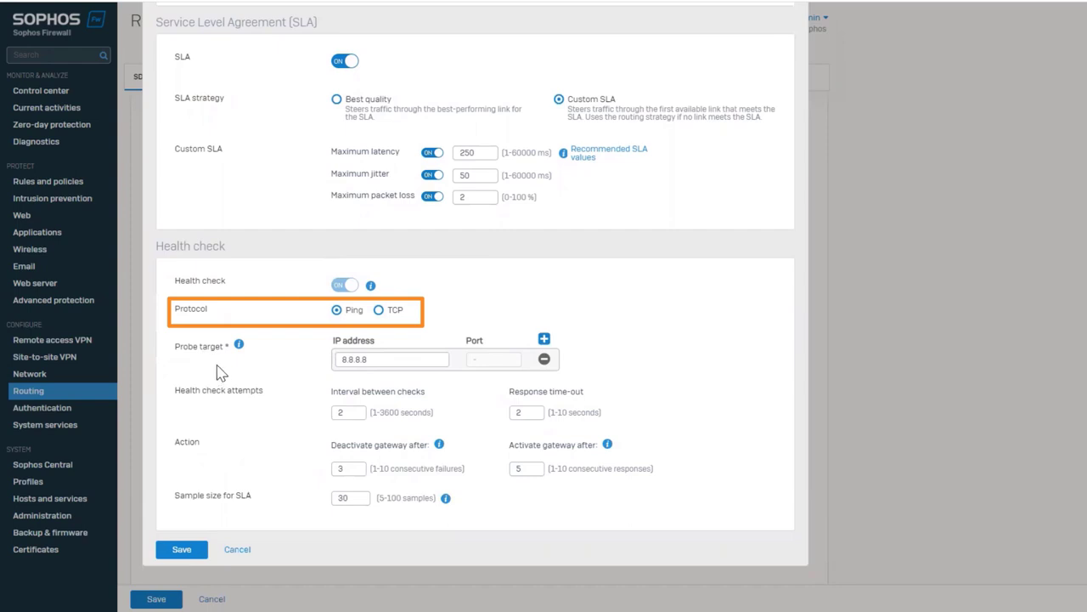
click(545, 339)
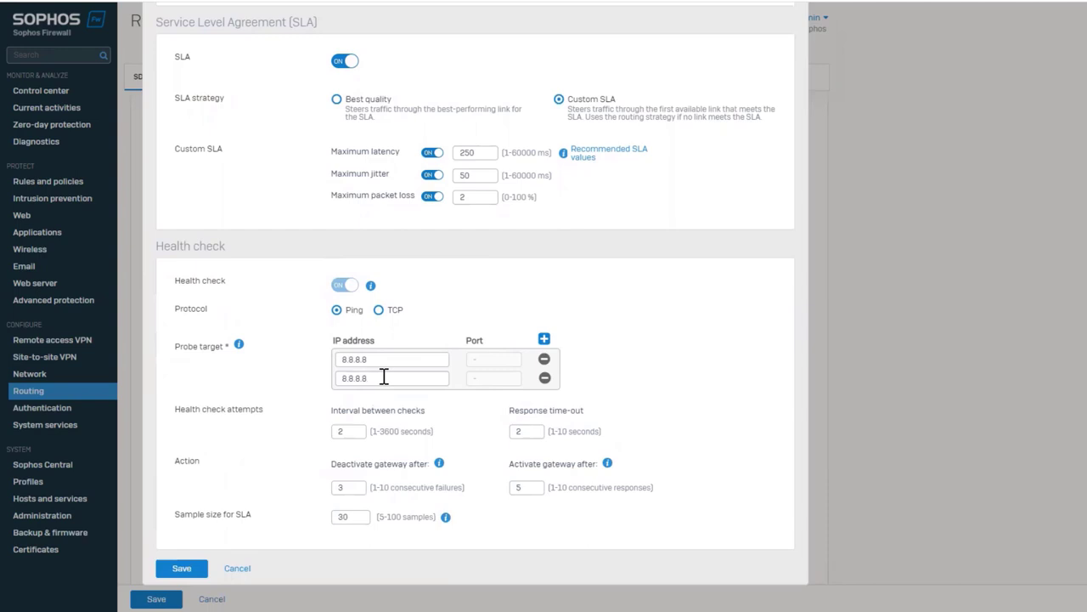
click(545, 377)
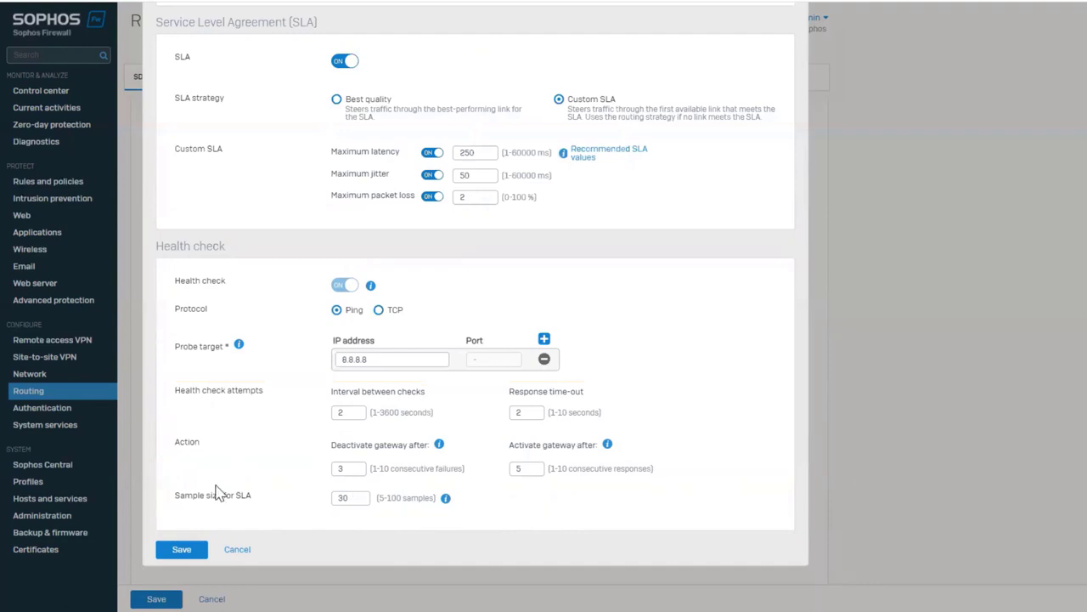
click(183, 553)
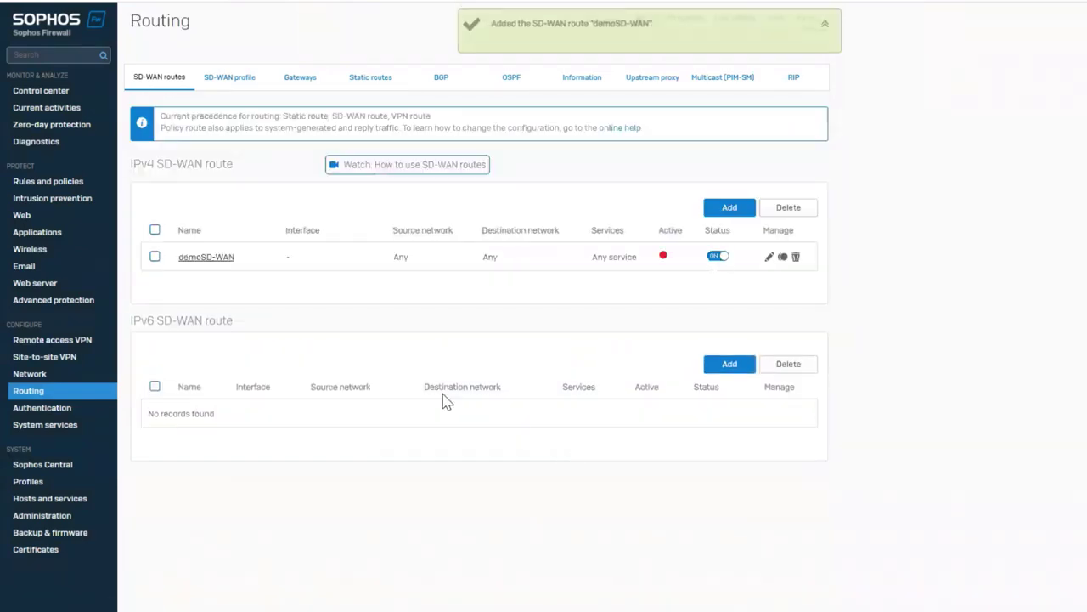
Open the SDWANDEMO profile's performance graphs and examine the gateways' latency and jitter against the configured SLA
click(231, 77)
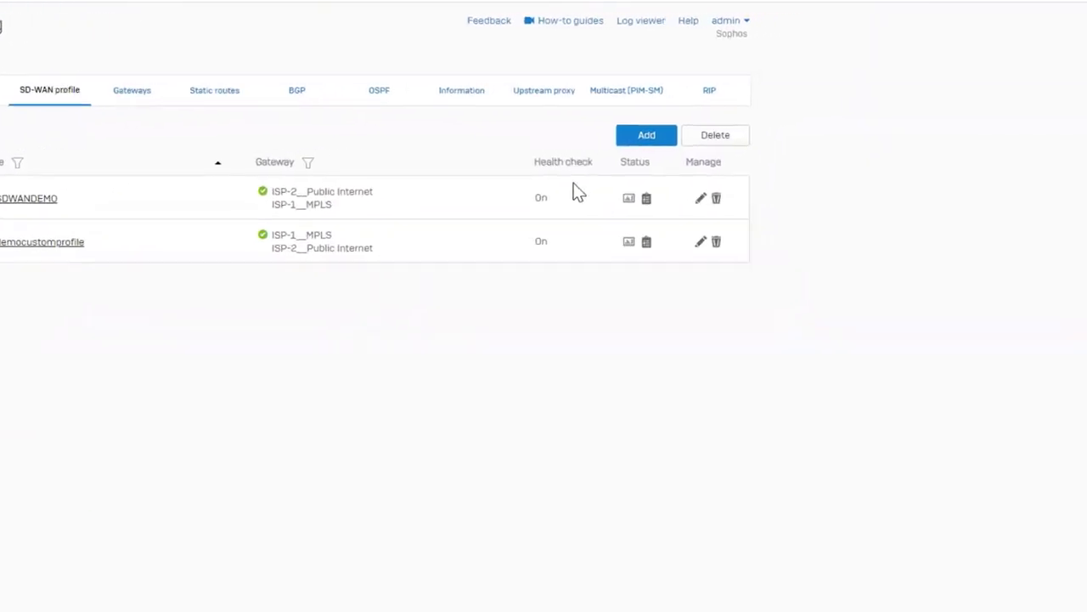
click(554, 232)
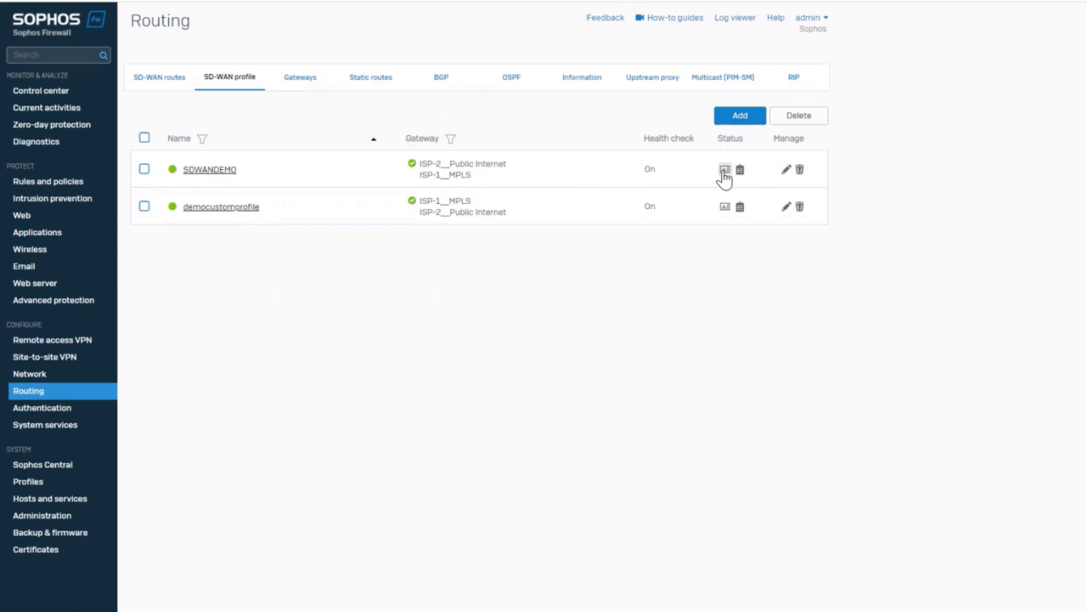
click(723, 169)
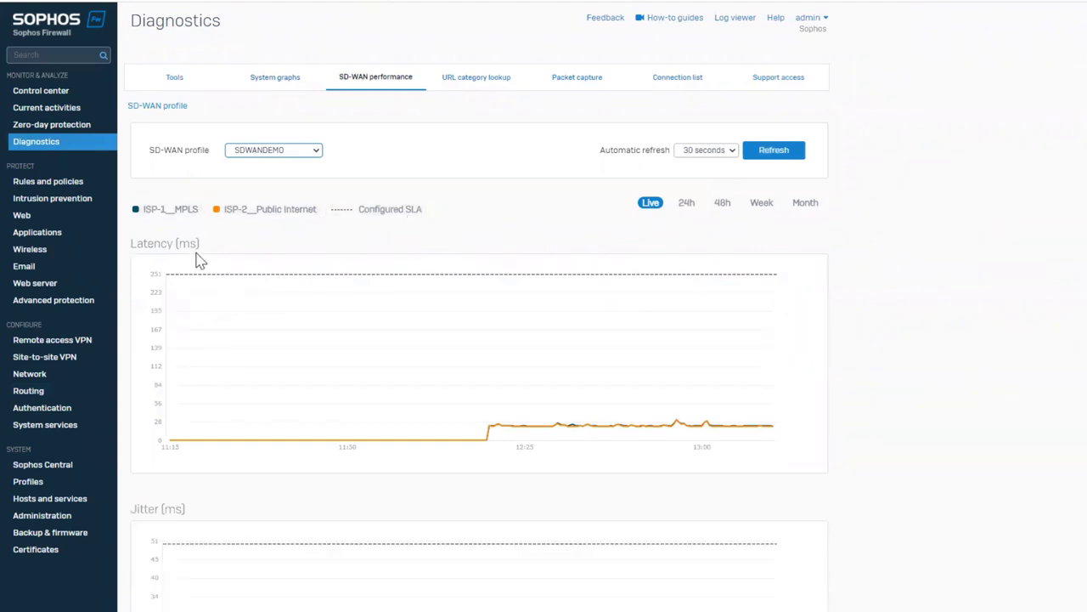
scroll(195, 261, down, 3)
scroll(175, 395, down, 3)
scroll(176, 390, up, 5)
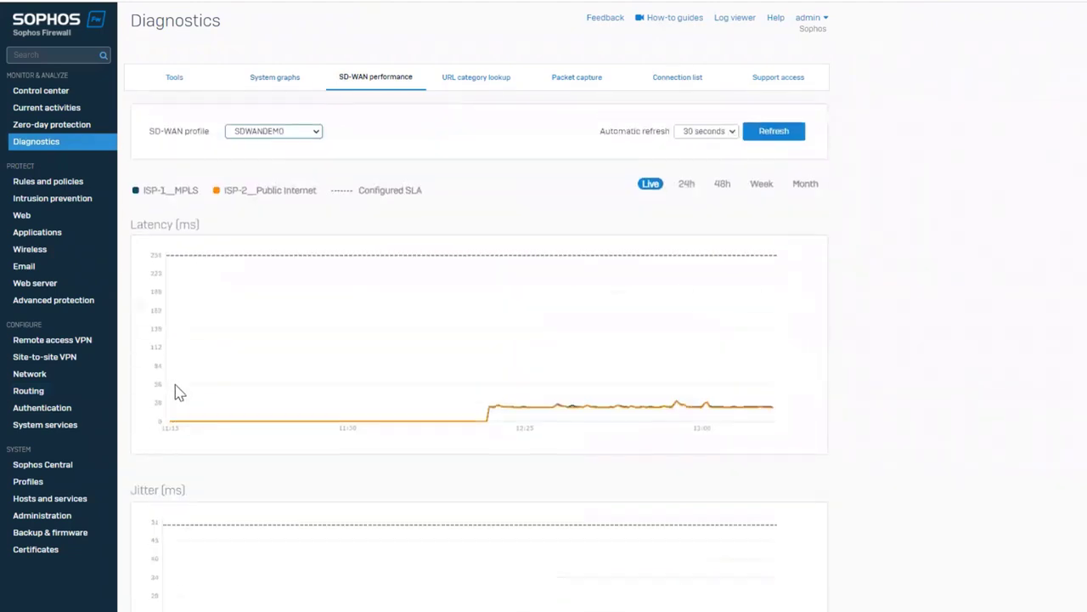
Hide the Configured SLA line in the performance graphs and compare the latency and jitter of both gateways
click(361, 212)
scroll(501, 403, down, 3)
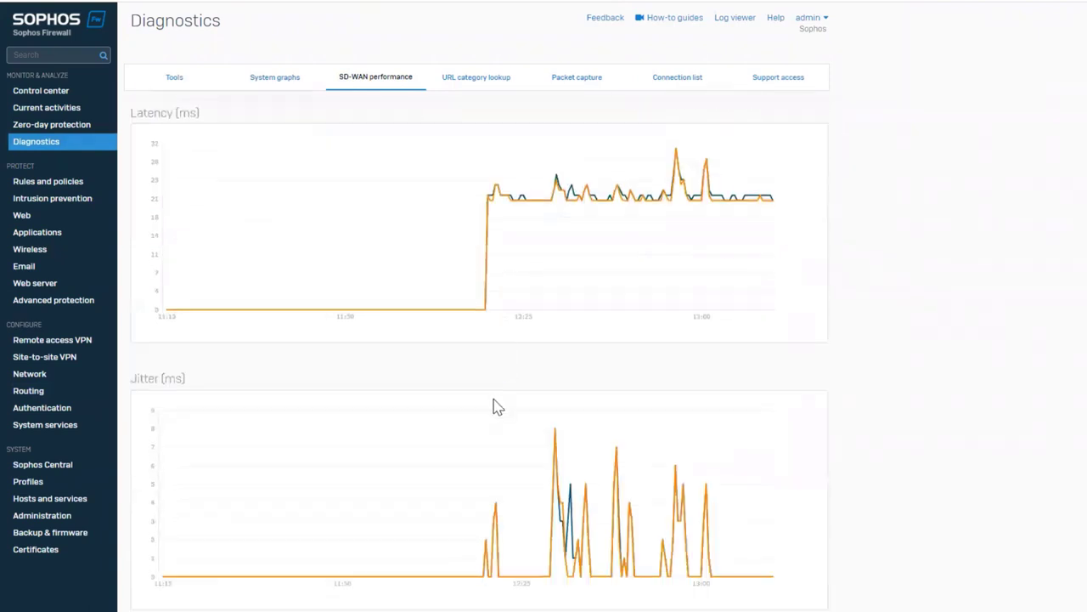
scroll(454, 408, up, 3)
scroll(453, 408, down, 4)
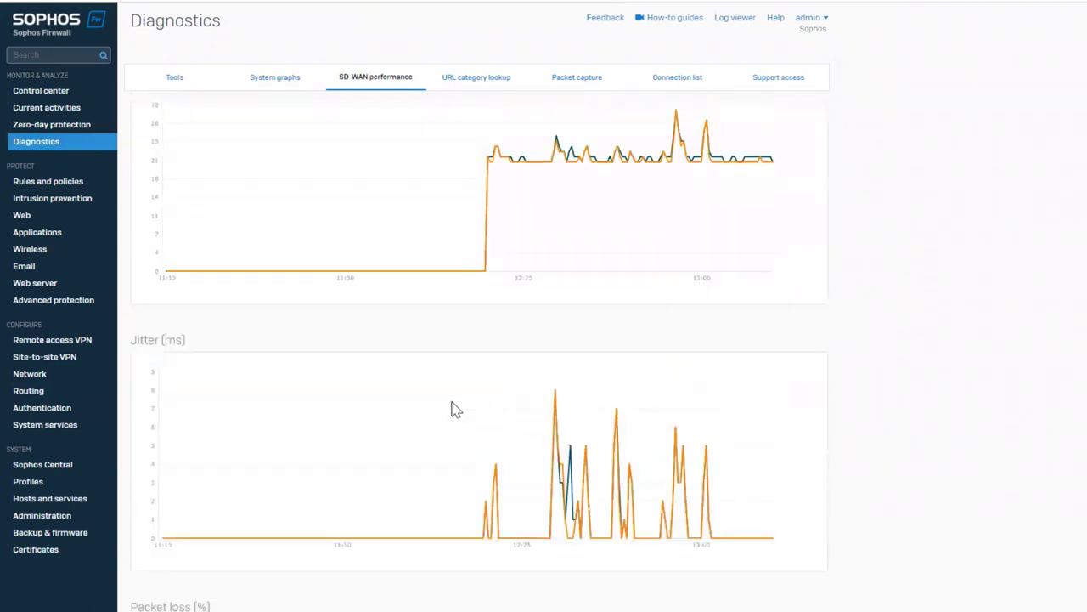
scroll(453, 408, up, 4)
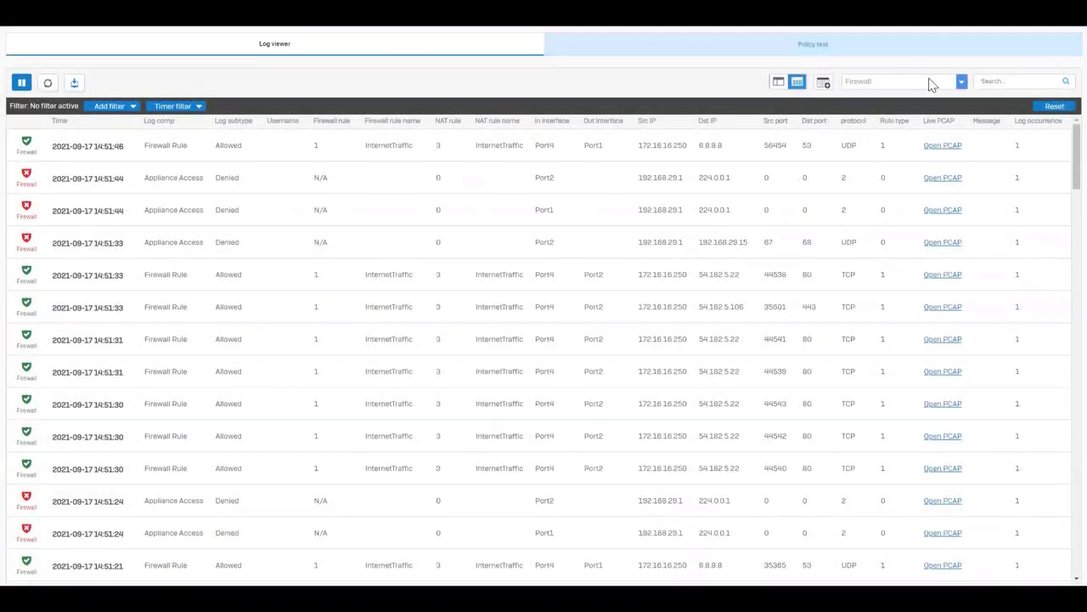
Replace the firewall log's Firewall rule name, NAT rule name and Message columns with SD-WAN profile request, profile reply, route request and route reply
click(900, 86)
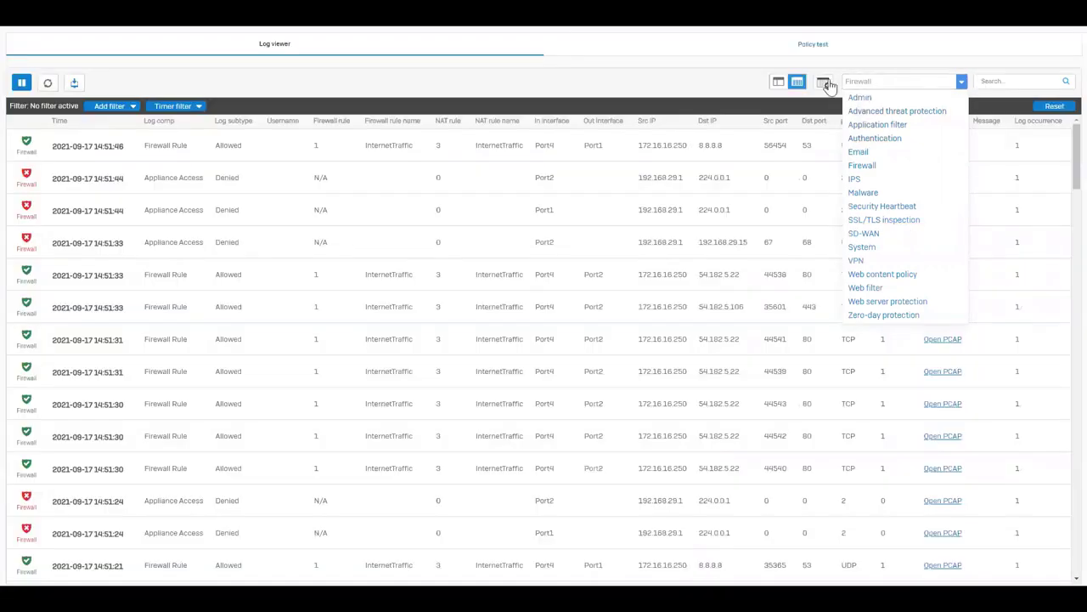
click(823, 82)
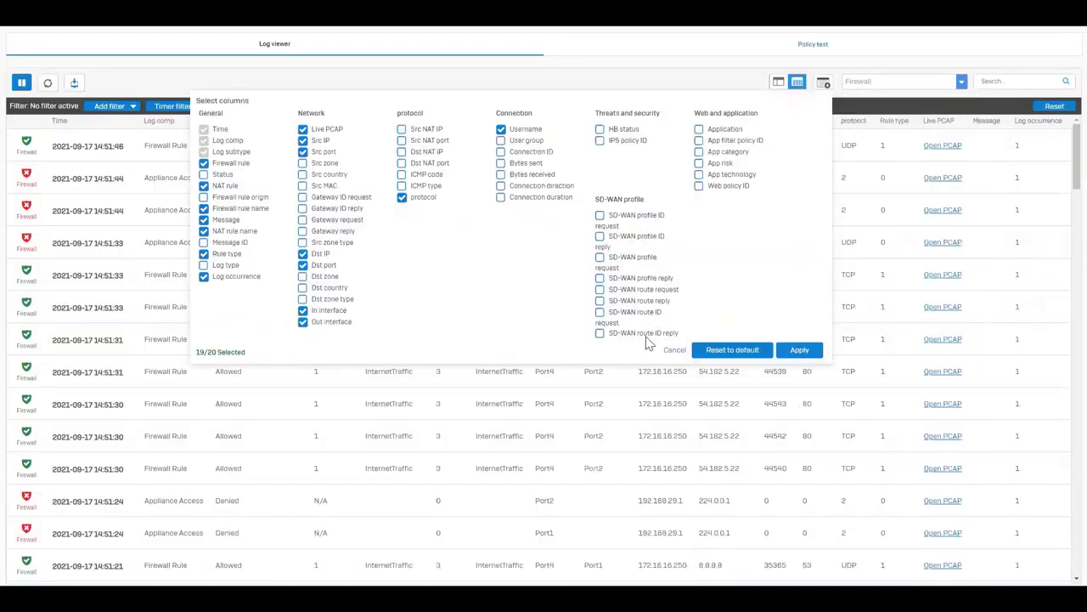
click(600, 299)
click(599, 312)
click(800, 349)
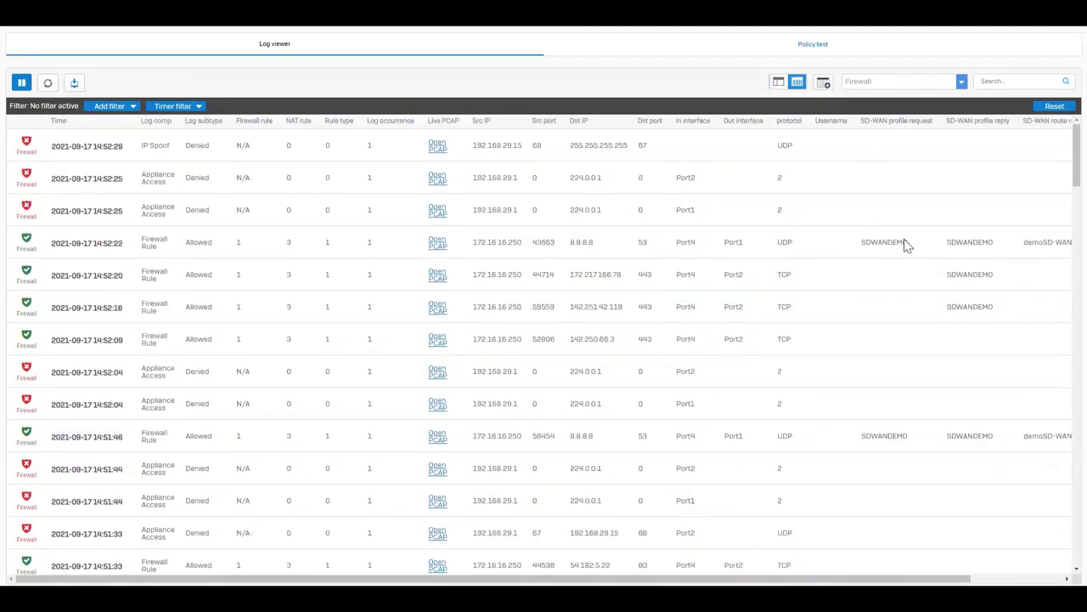
Check the SD-WAN columns of the firewall log entries and switch the log viewer to the SD-WAN logs
drag(594, 579, 697, 579)
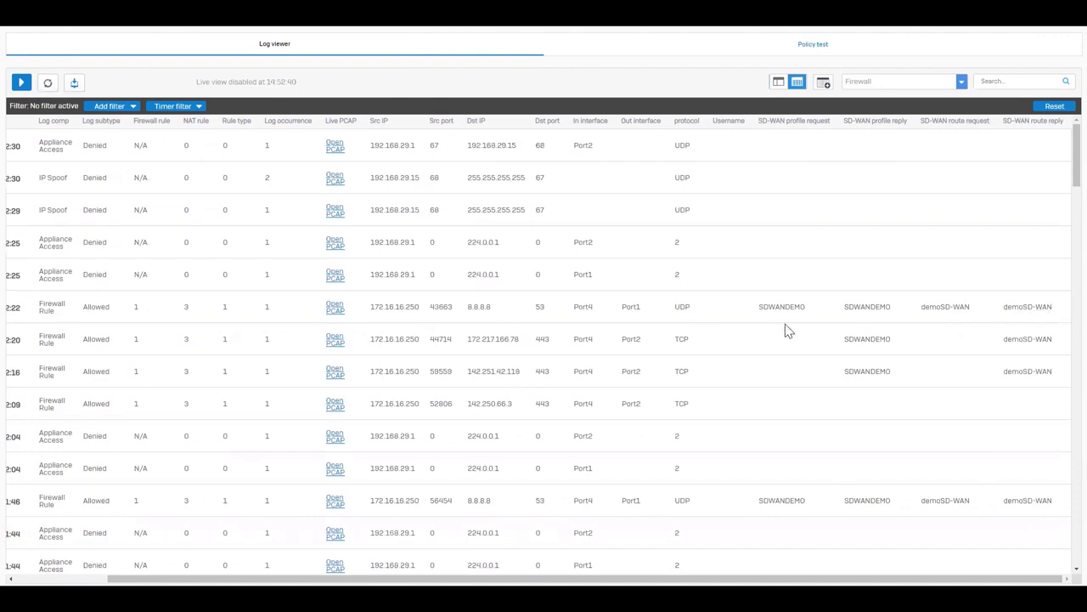
click(868, 86)
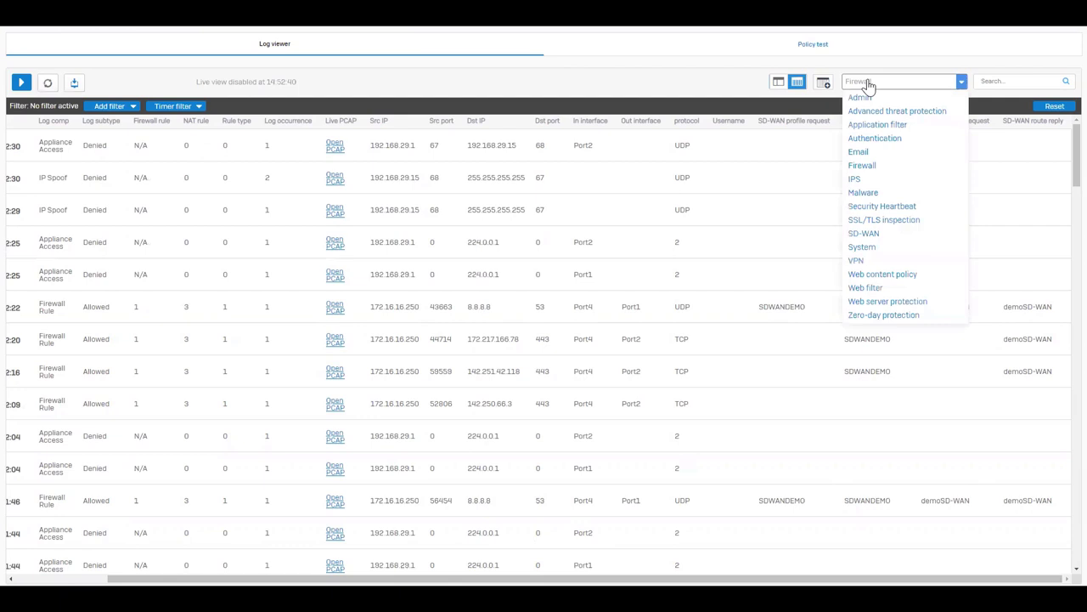
click(875, 236)
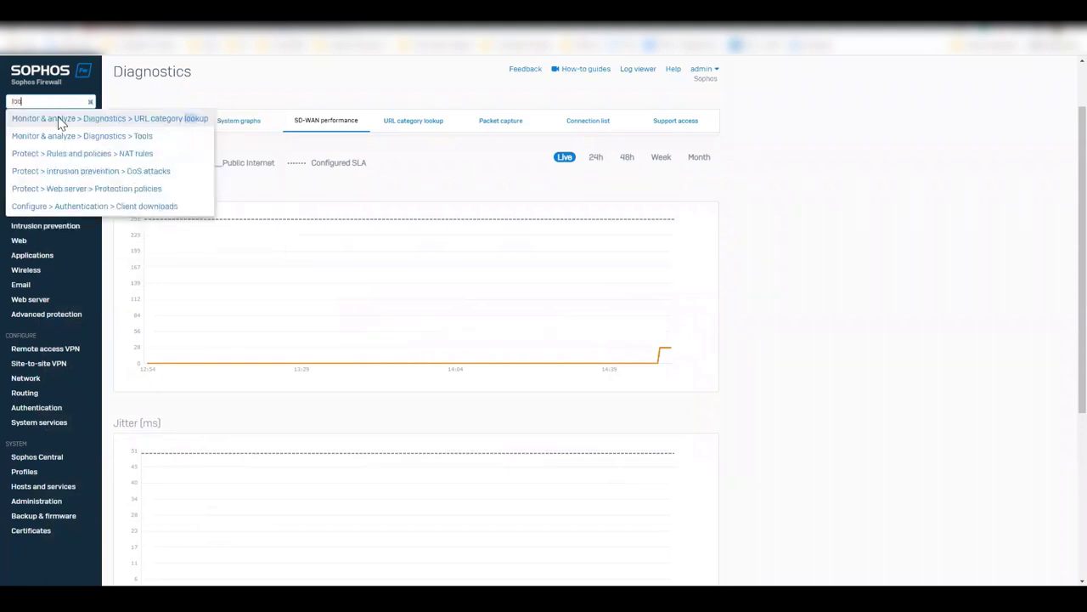
Search the console for "log", open the log settings and review the SD-WAN logging options
text(g)
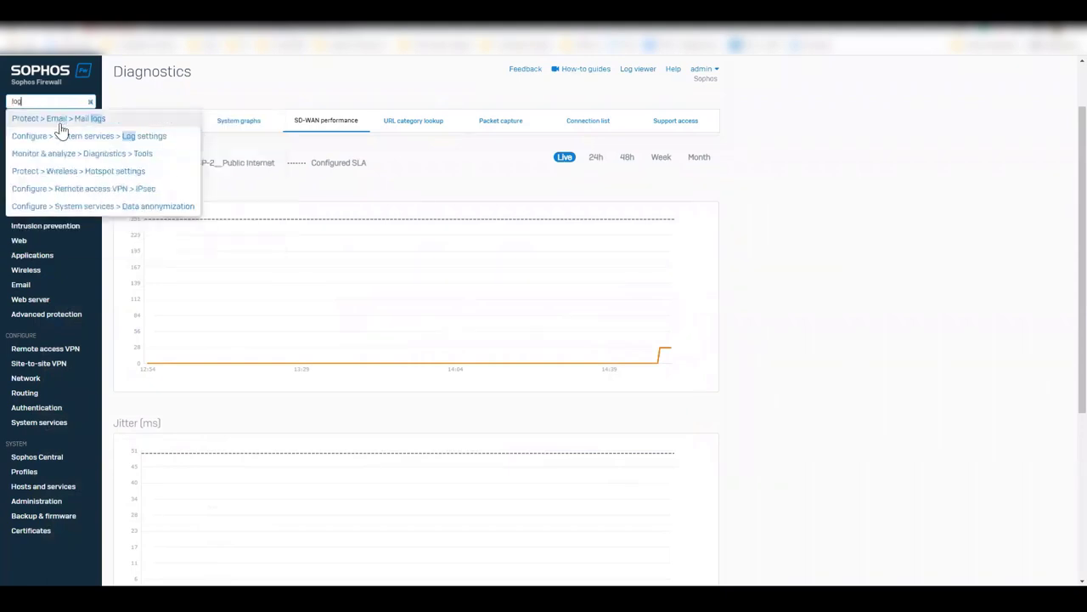
click(89, 139)
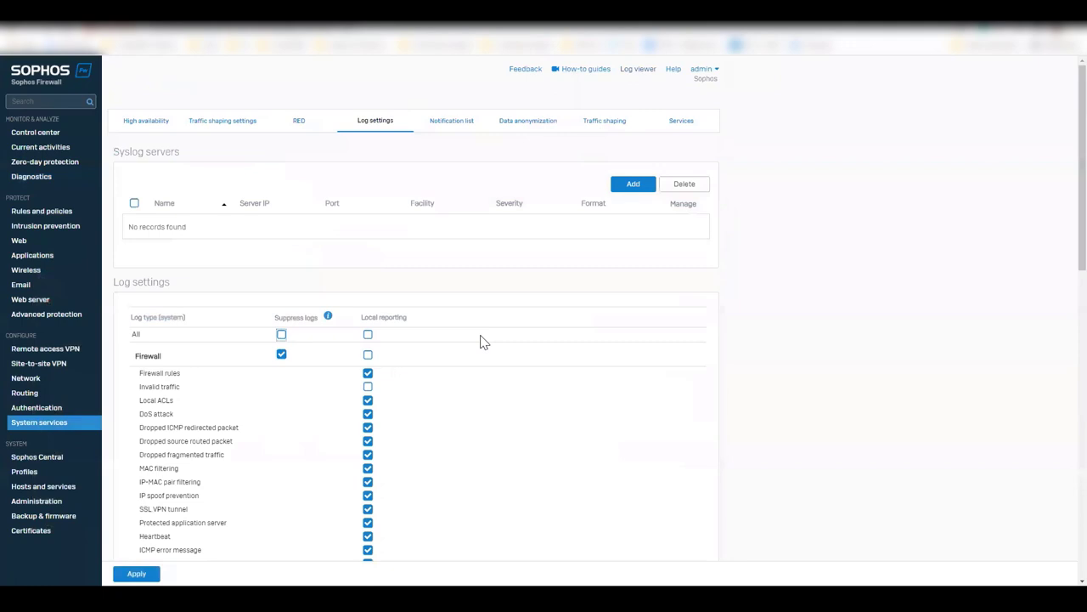
scroll(474, 339, down, 5)
scroll(474, 338, down, 4)
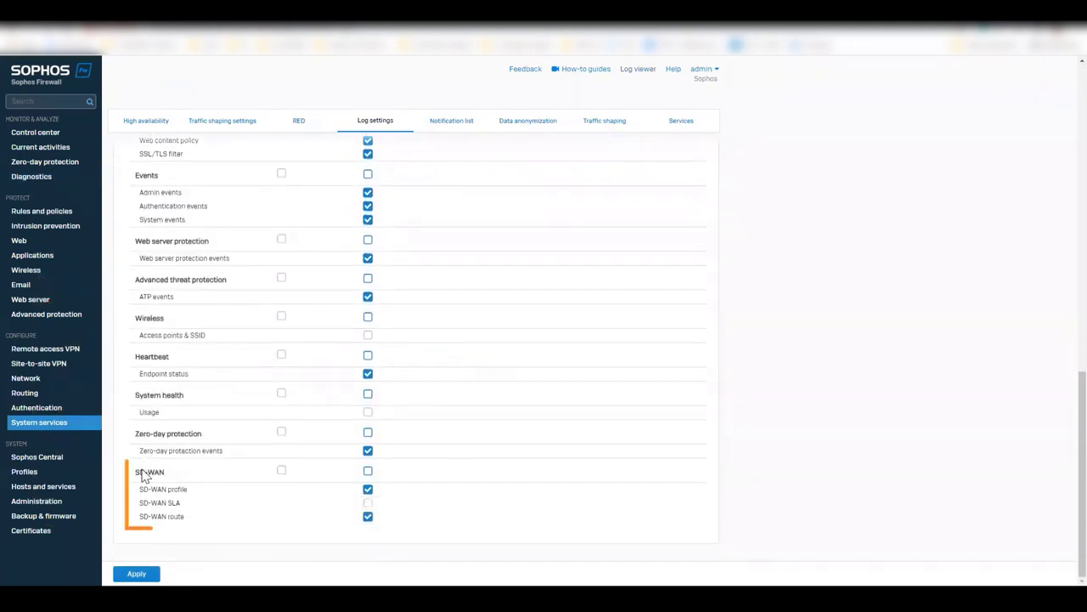